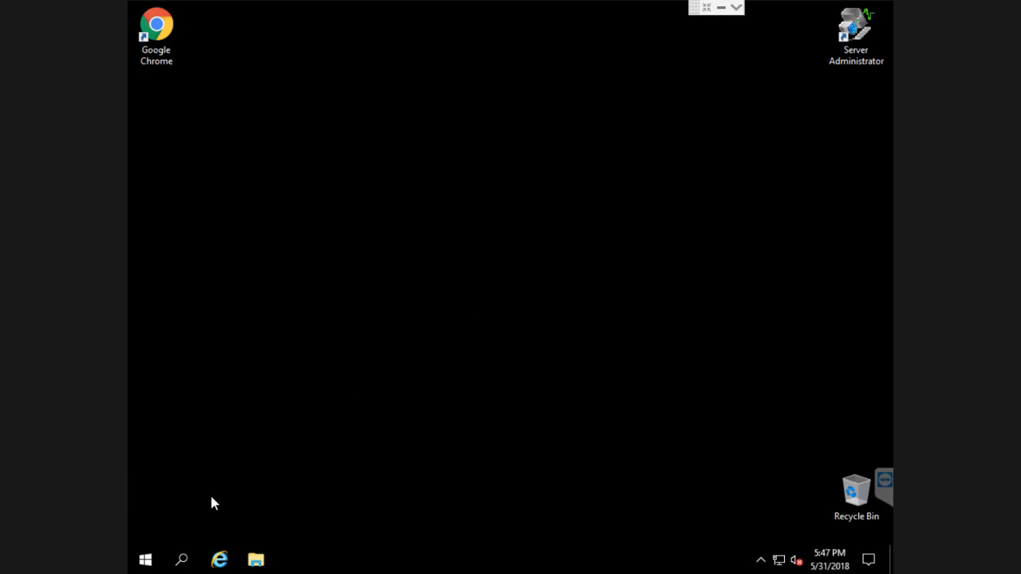
# Open Server Manager, launch Hyper-V Manager from it, and select the UFPHPV01 host in the maximized window
pyautogui.click(151, 558)
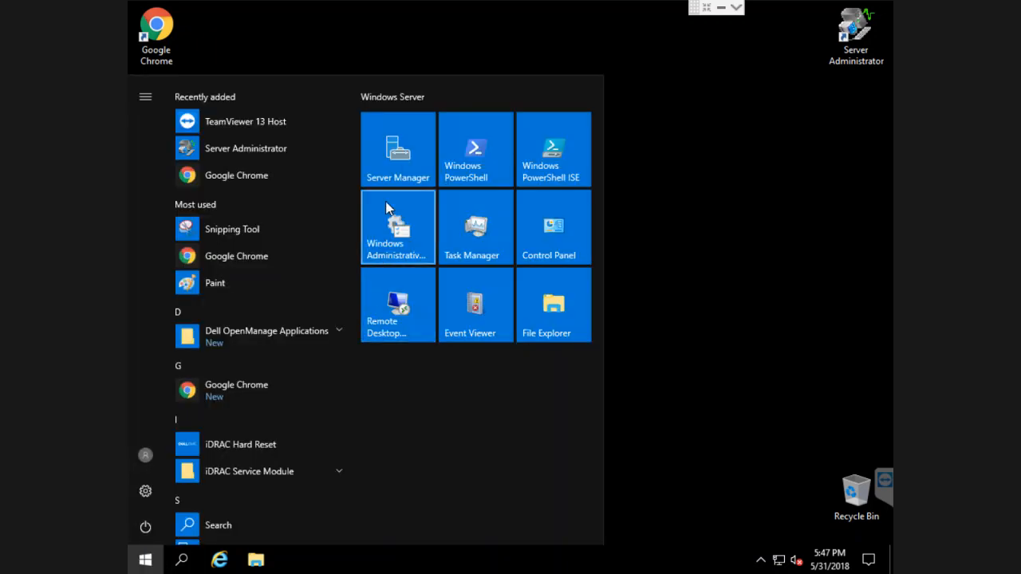
pyautogui.click(391, 157)
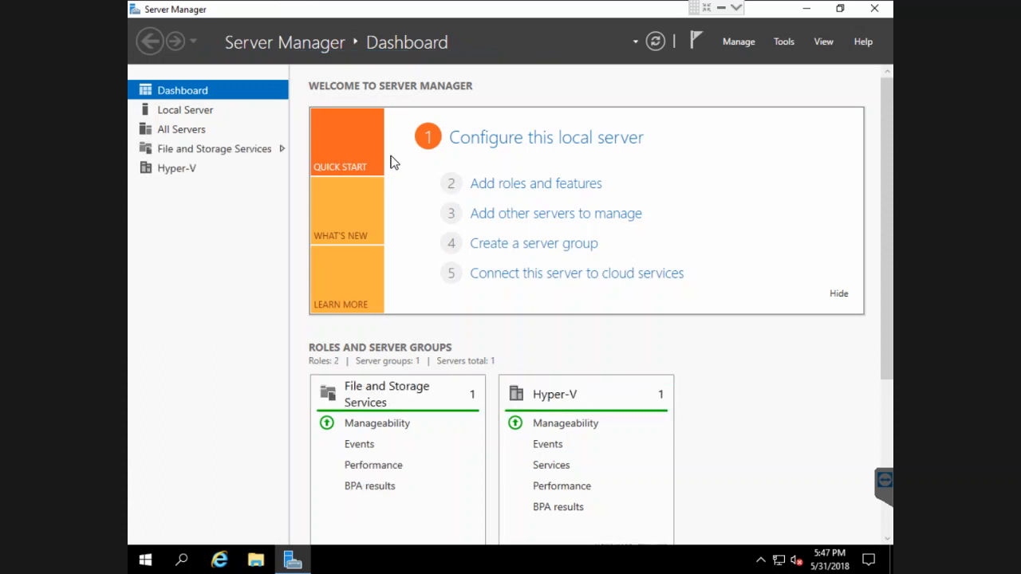
pyautogui.click(746, 45)
pyautogui.click(784, 44)
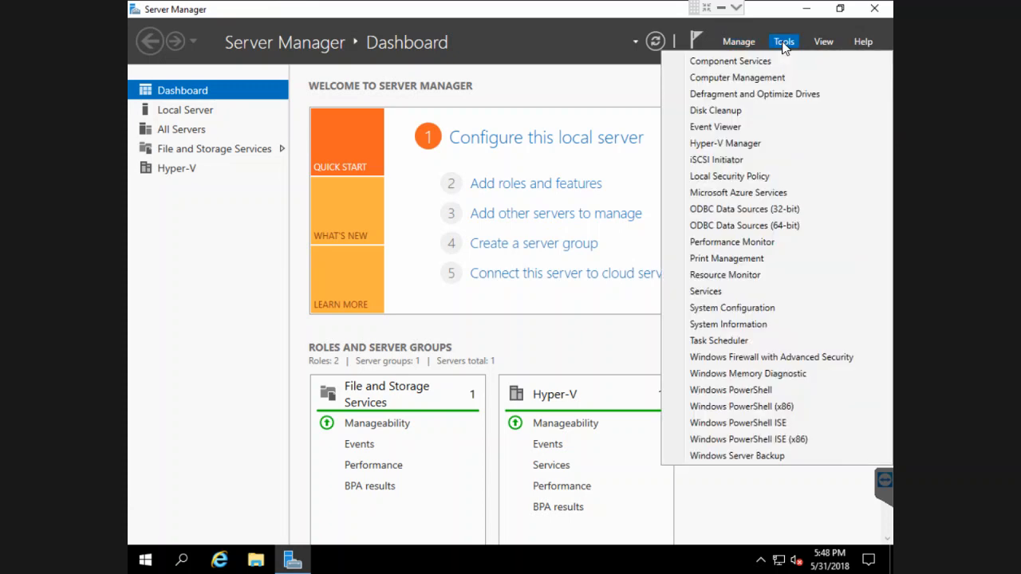
pyautogui.click(747, 145)
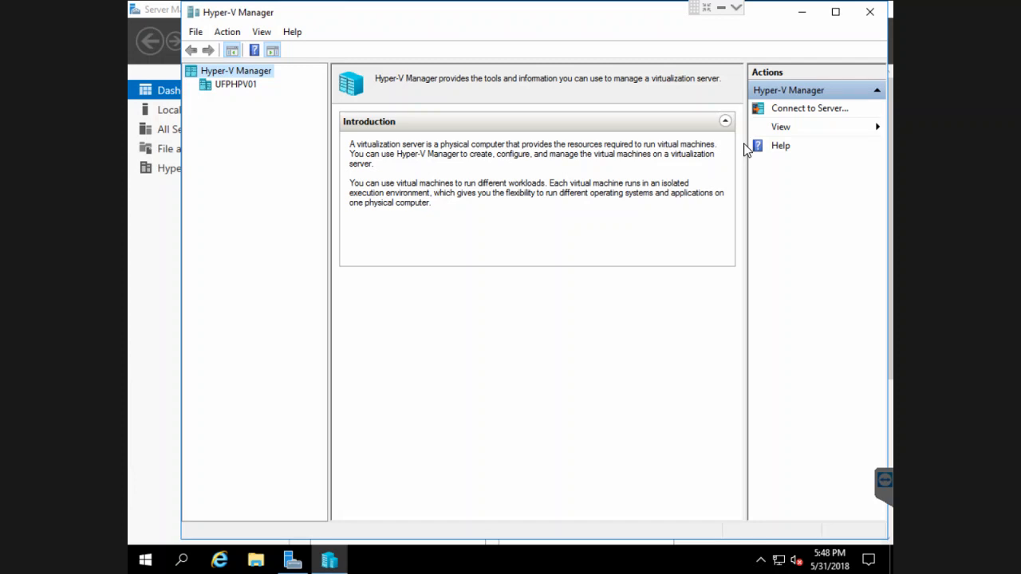
pyautogui.click(836, 19)
pyautogui.click(178, 80)
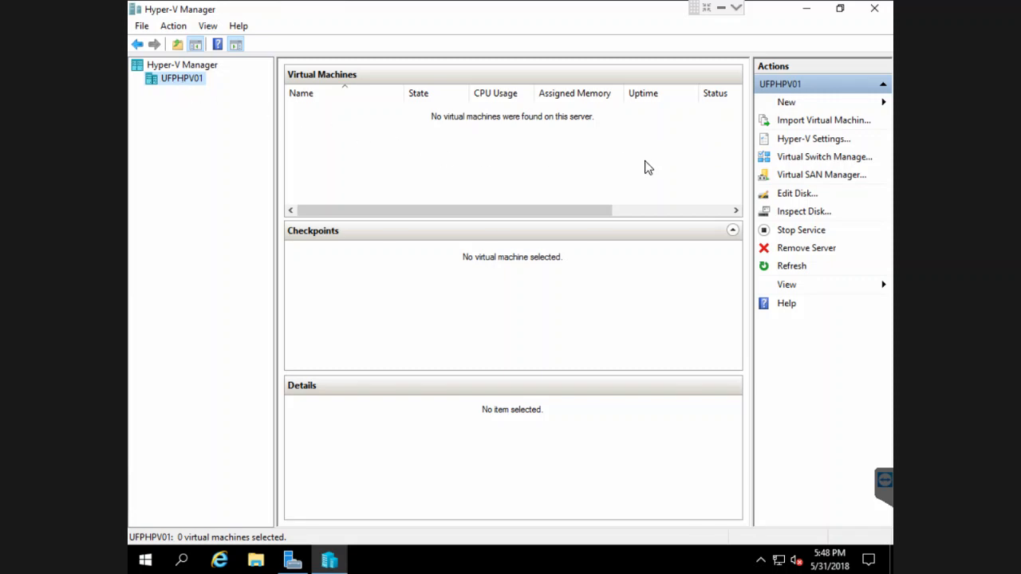
# Create a new external virtual switch on UFPHPV01 and name it "Hyper-V External Switch"
pyautogui.click(813, 163)
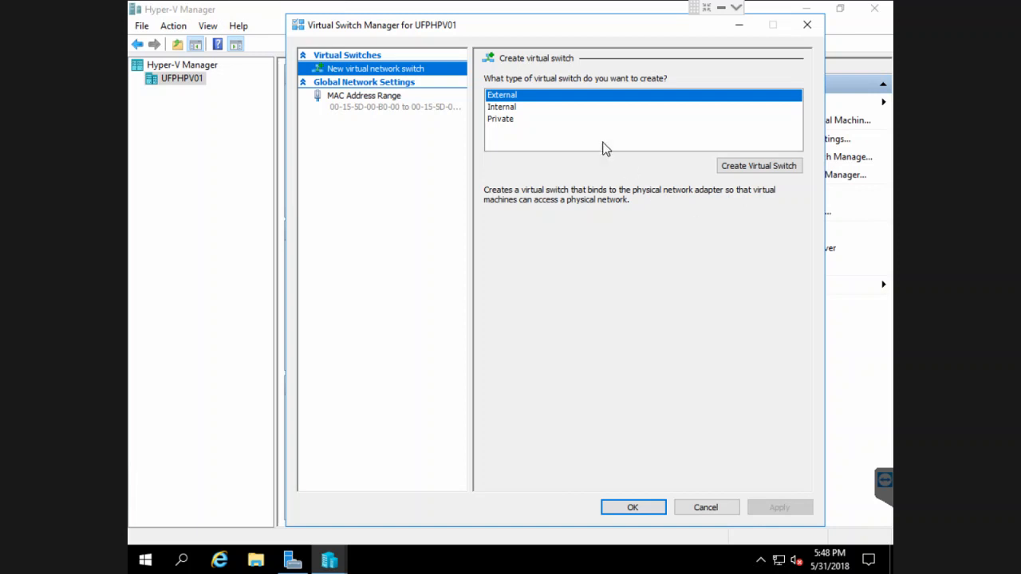
pyautogui.click(744, 172)
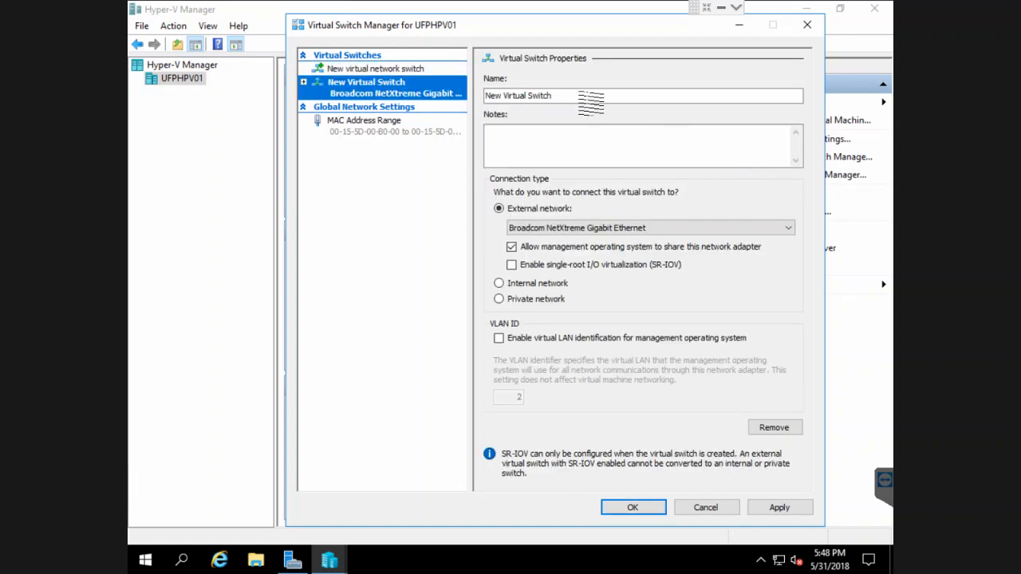
pyautogui.write('Hyp')
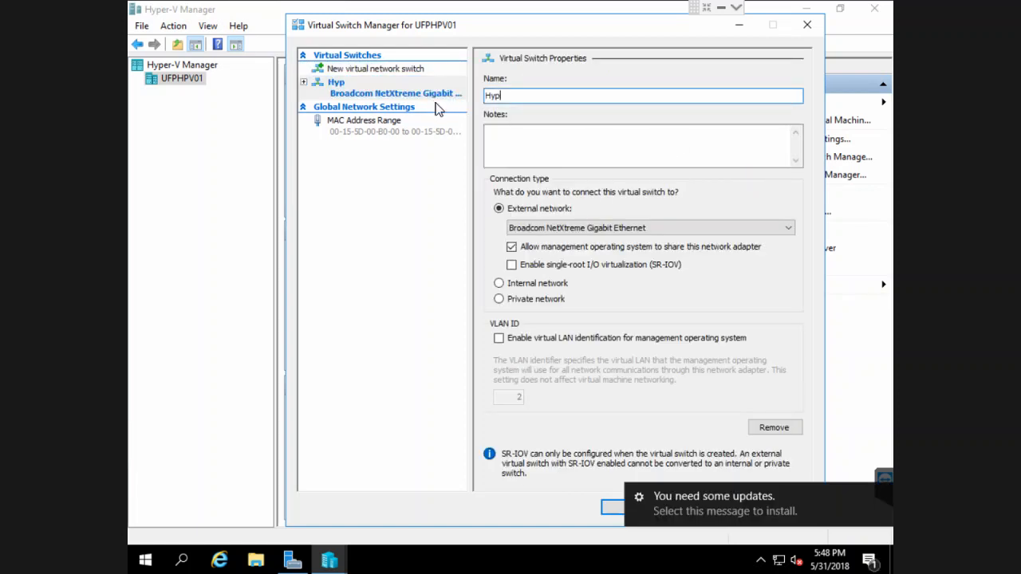
pyautogui.write('er-V External Switch')
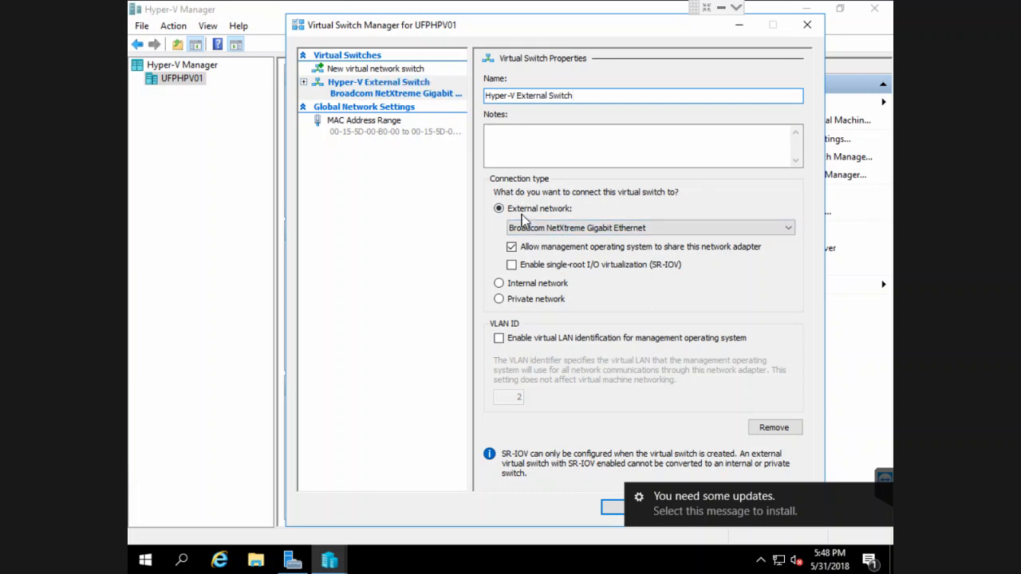
# Bind the external switch to the Broadcom NetXtreme Gigabit Ethernet adapter and apply the networking changes
pyautogui.click(561, 228)
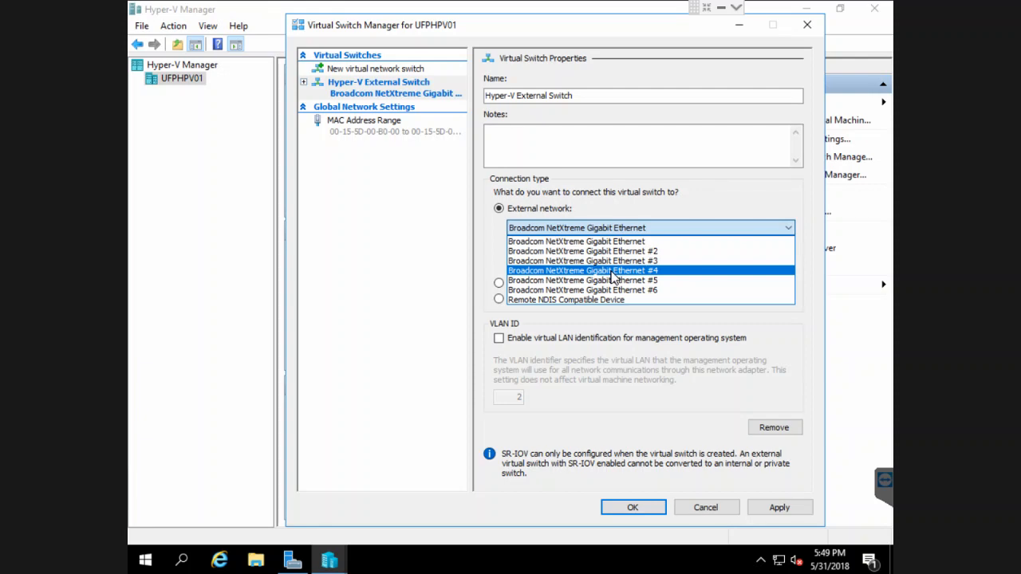
pyautogui.click(655, 243)
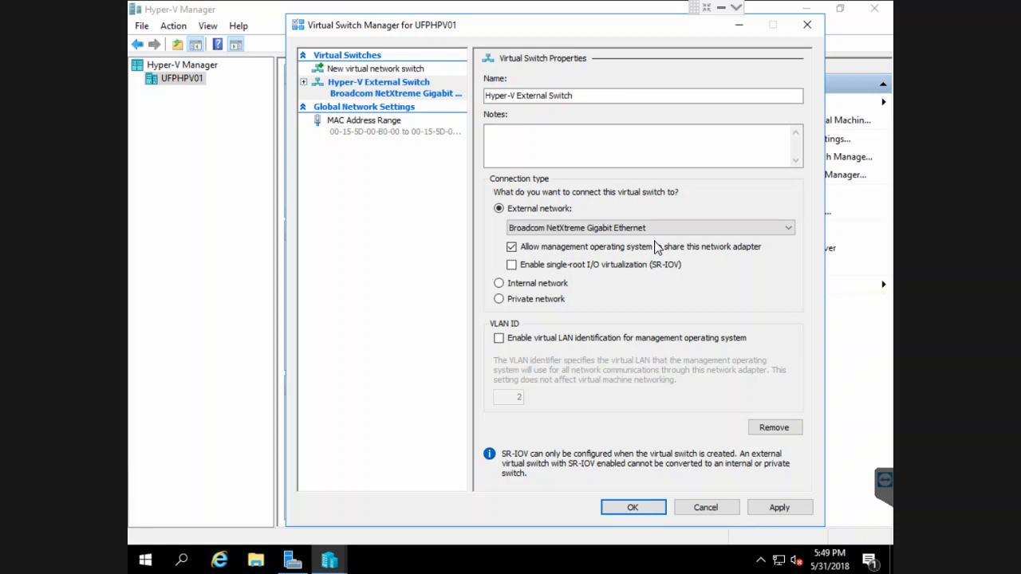
pyautogui.click(648, 232)
pyautogui.click(762, 507)
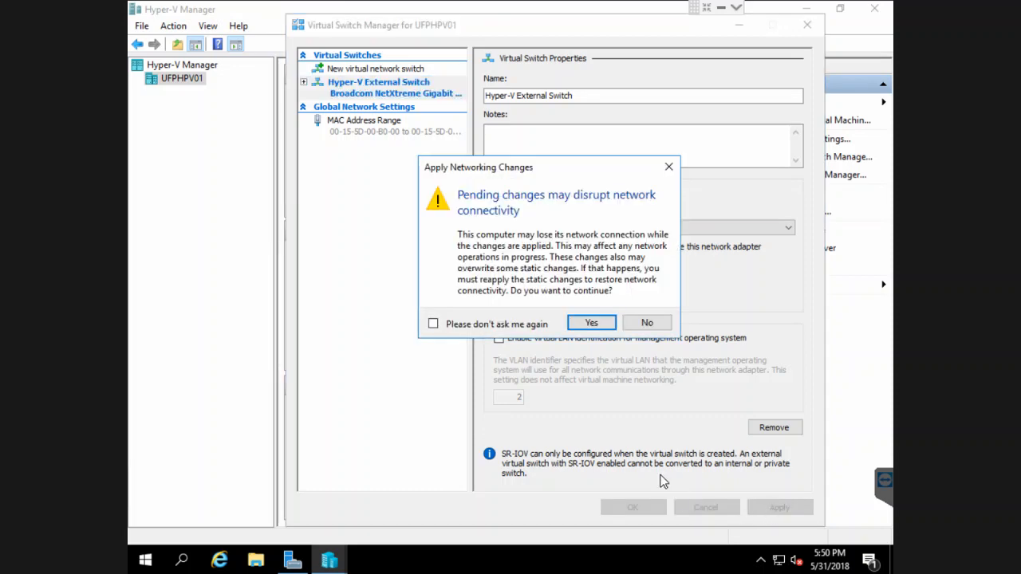
pyautogui.click(592, 323)
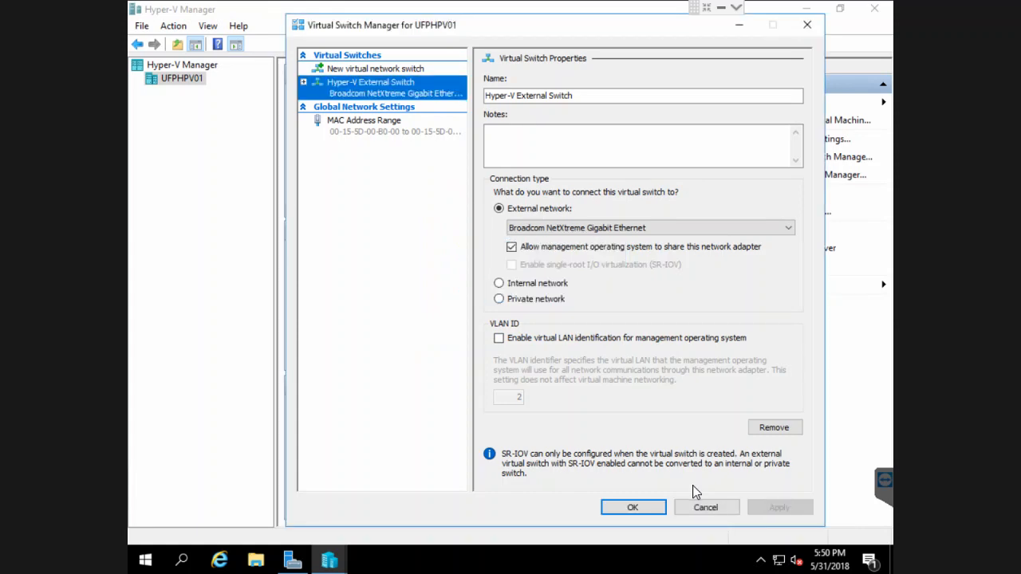
pyautogui.click(646, 507)
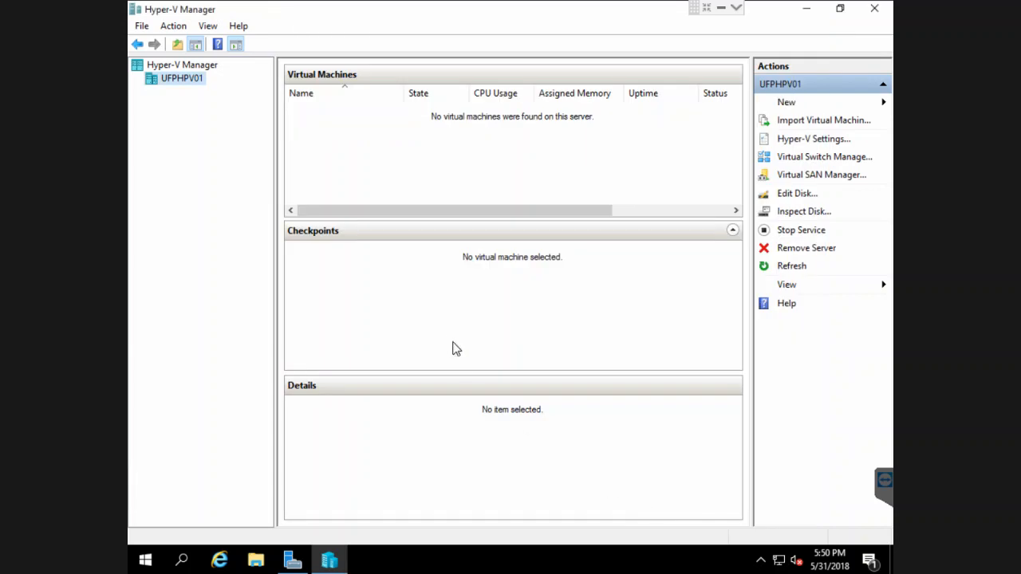
# Review the properties of Hyper-V External Switch in Virtual Switch Manager and close it without changes
pyautogui.click(811, 158)
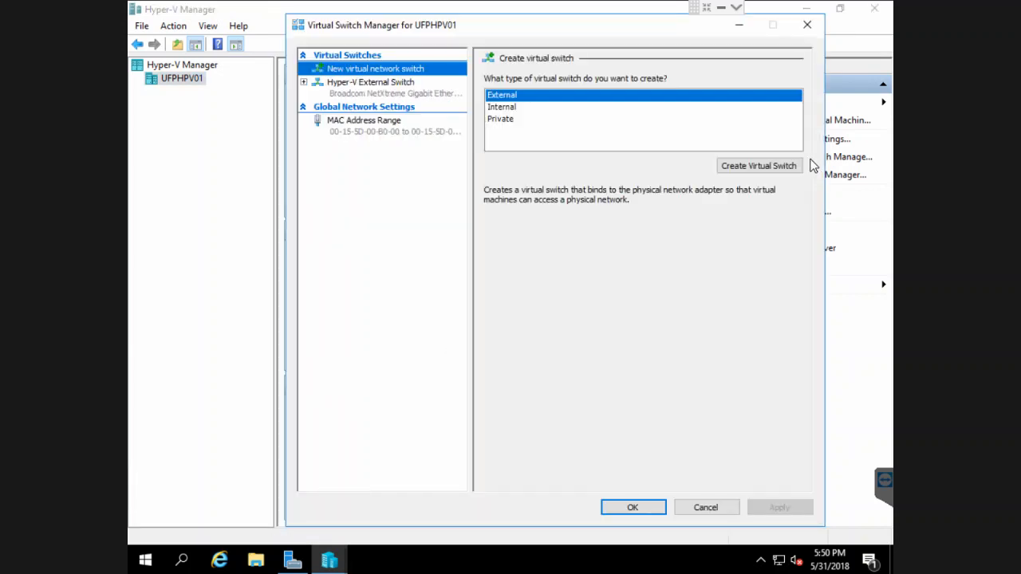
pyautogui.click(407, 96)
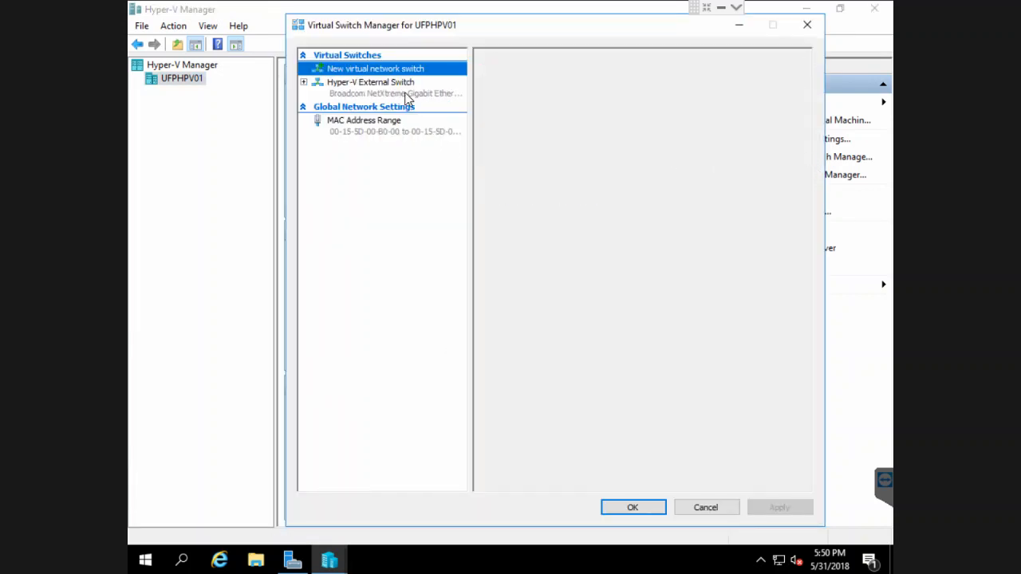
pyautogui.click(305, 85)
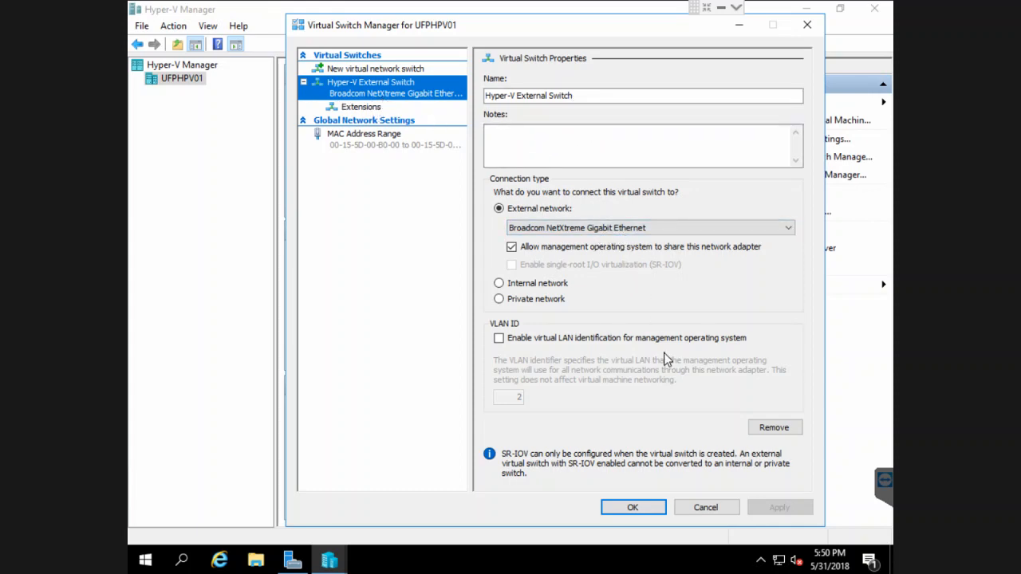
pyautogui.click(707, 508)
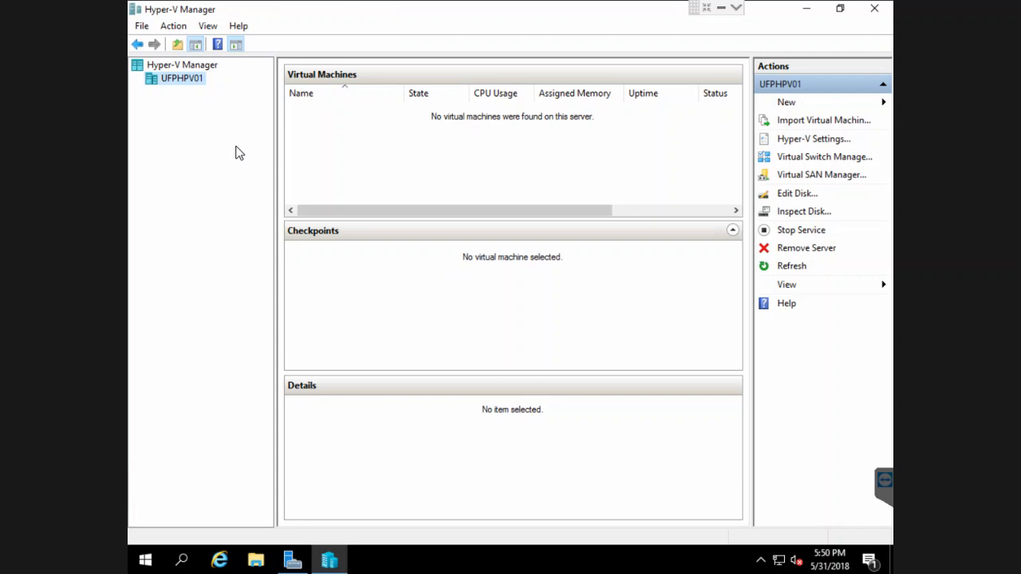
# Start a new virtual machine on UFPHPV01, name it UFPDCS01, and make it Generation 2
pyautogui.rightClick(181, 82)
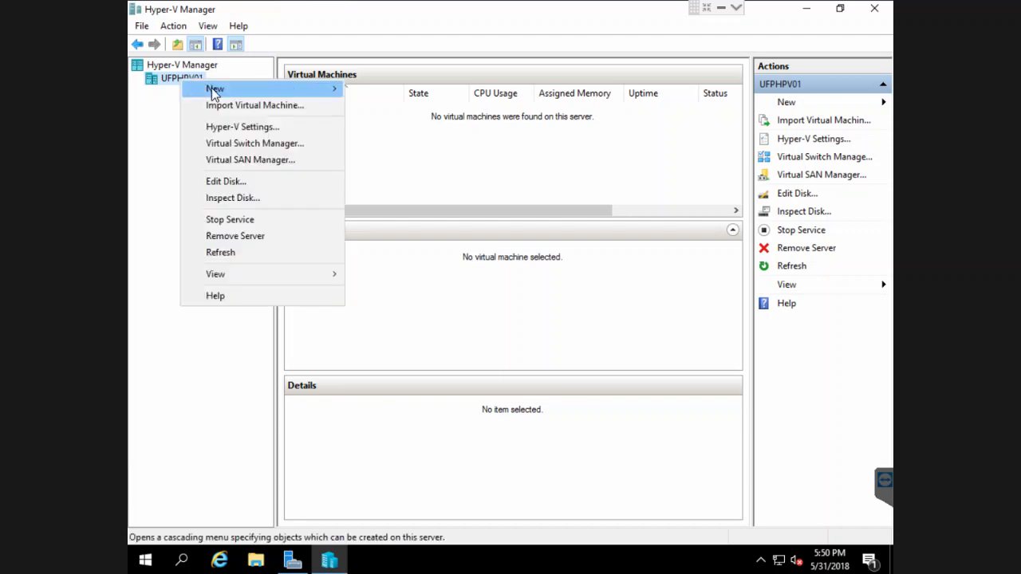
pyautogui.moveTo(250, 87)
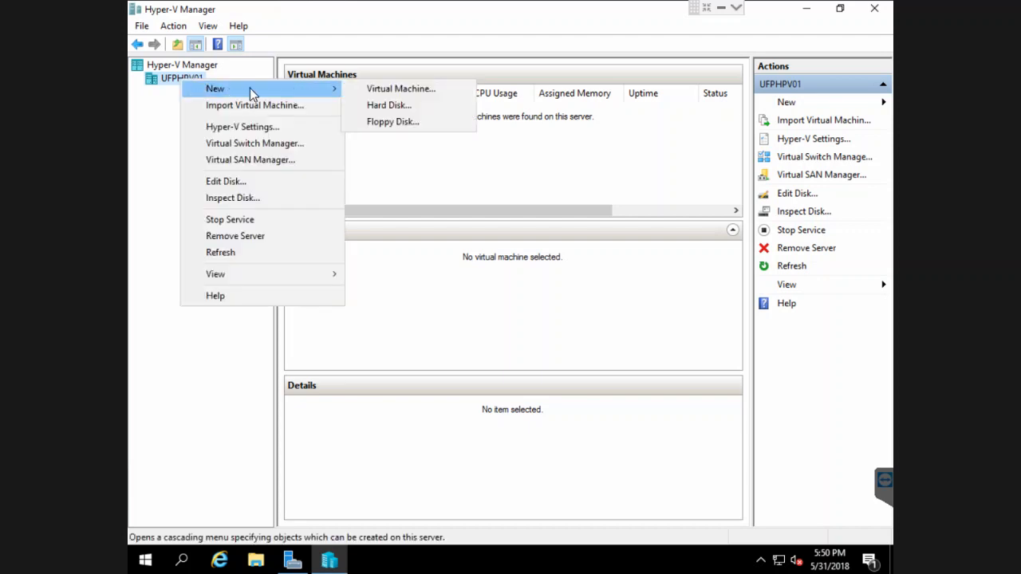
pyautogui.click(403, 90)
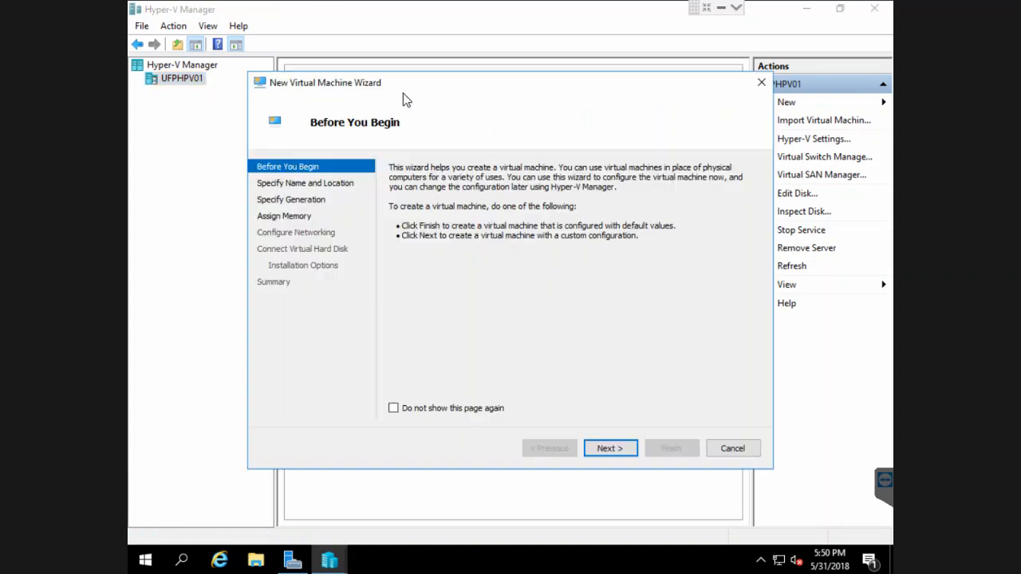
pyautogui.click(609, 449)
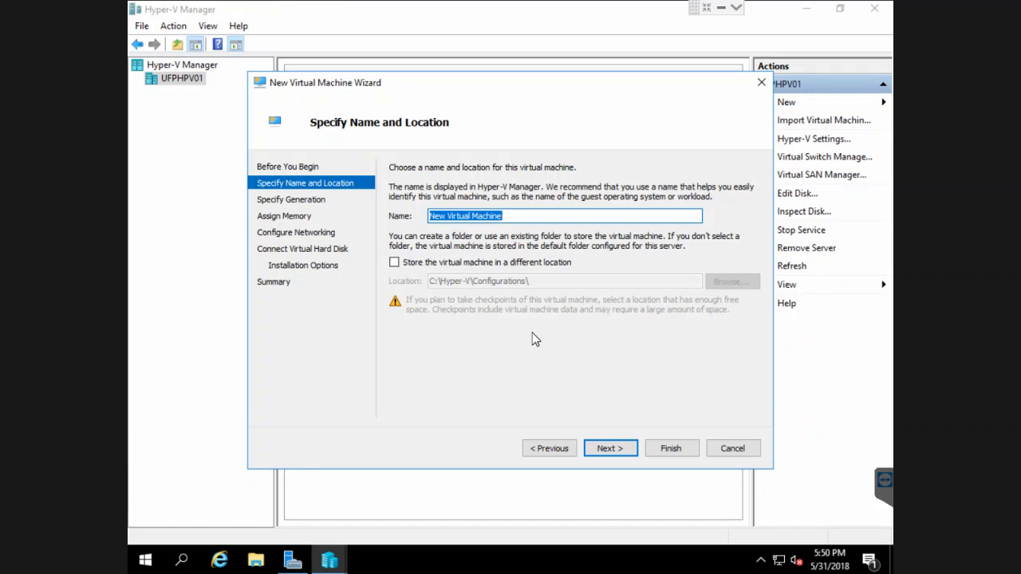
pyautogui.write('UFP')
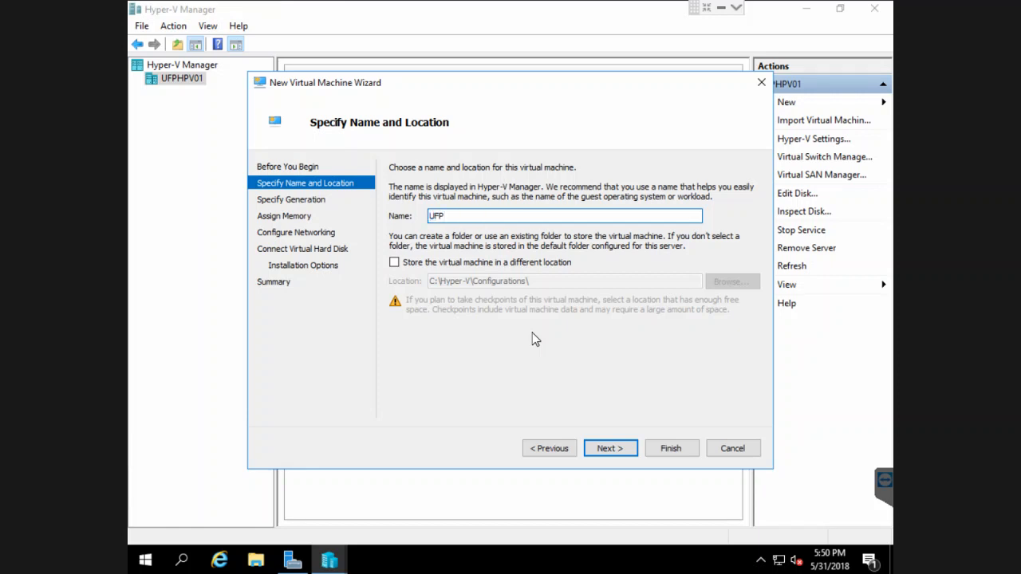
pyautogui.write('DCS01')
pyautogui.click(608, 450)
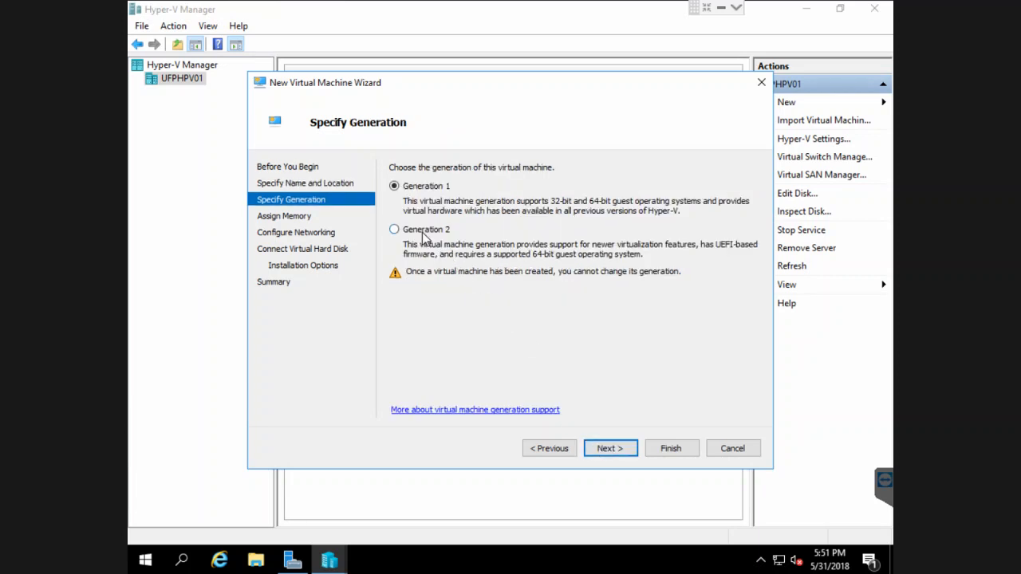
pyautogui.click(423, 233)
pyautogui.click(609, 449)
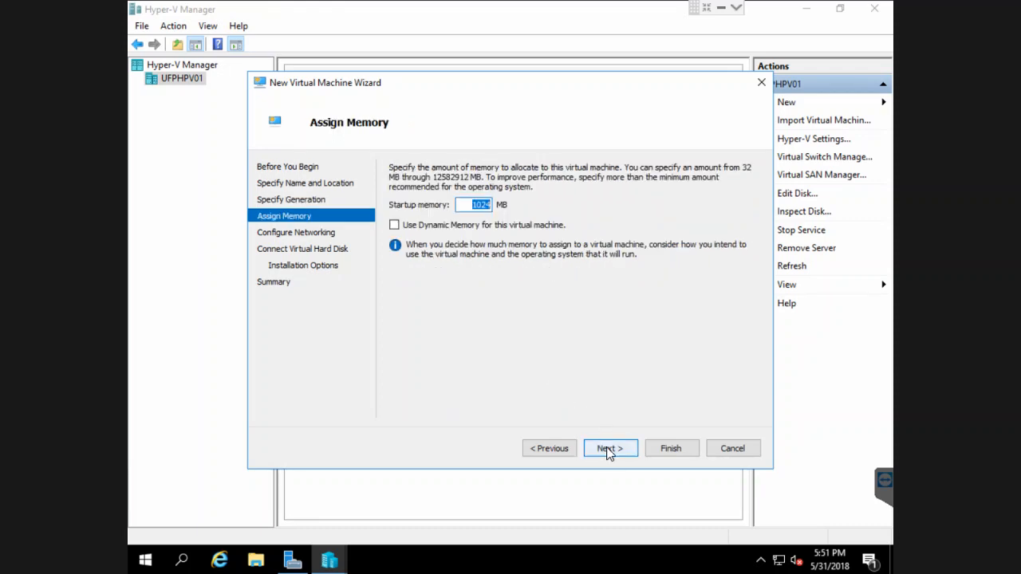
# Set the virtual machine's startup memory to 8192 MB and continue to the network configuration
pyautogui.click(475, 206)
pyautogui.doubleClick(476, 205)
pyautogui.write('8')
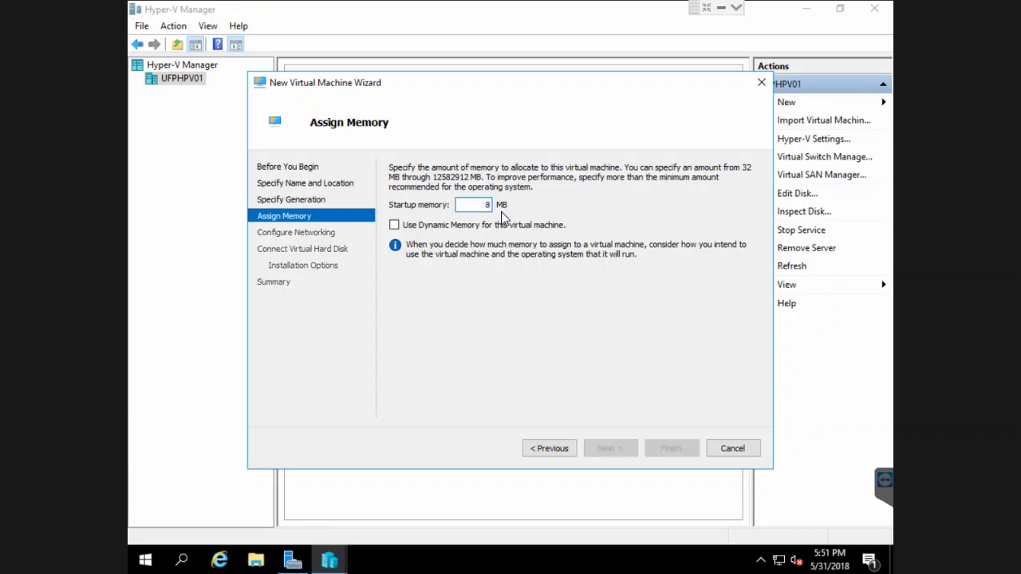
pyautogui.write('1')
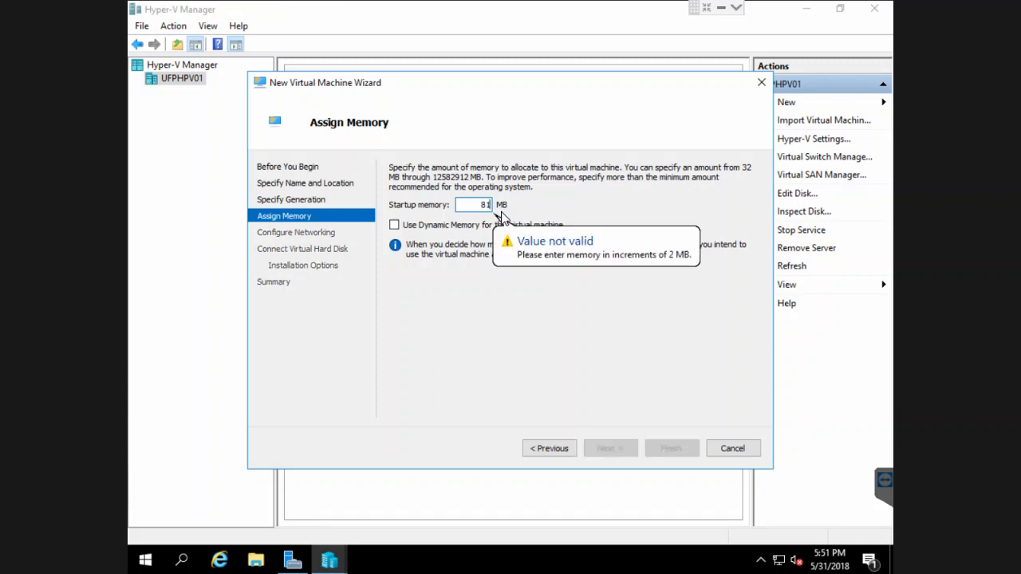
pyautogui.write('92')
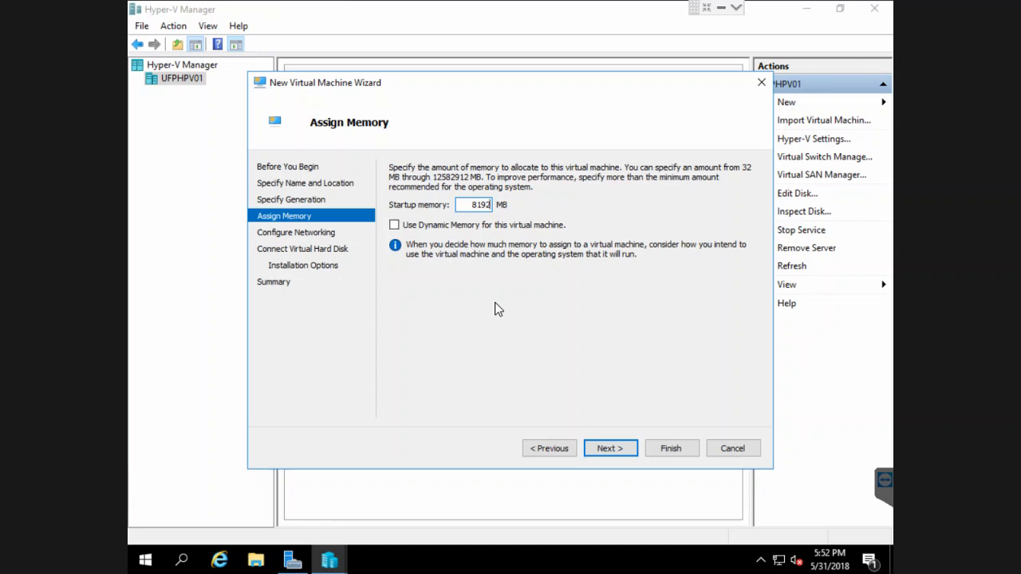
pyautogui.click(606, 450)
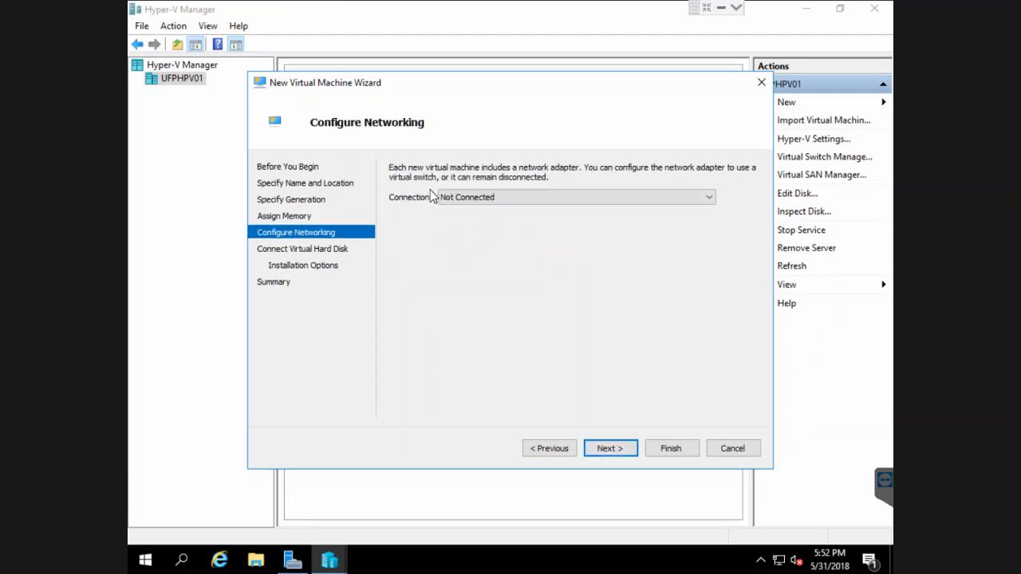
# Connect the virtual machine's network adapter to Hyper-V External Switch and continue to the virtual hard disk settings
pyautogui.click(504, 197)
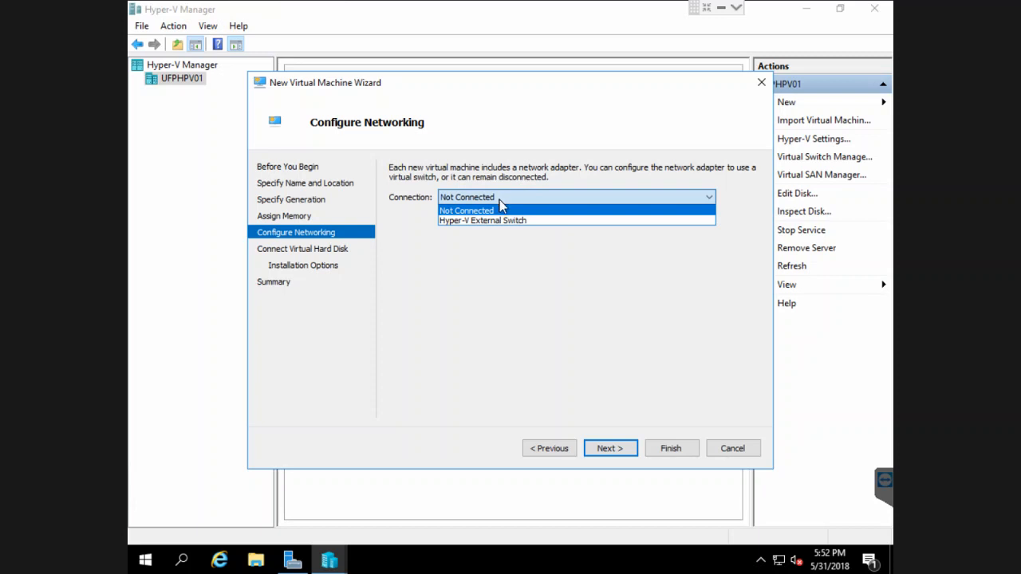
pyautogui.click(508, 224)
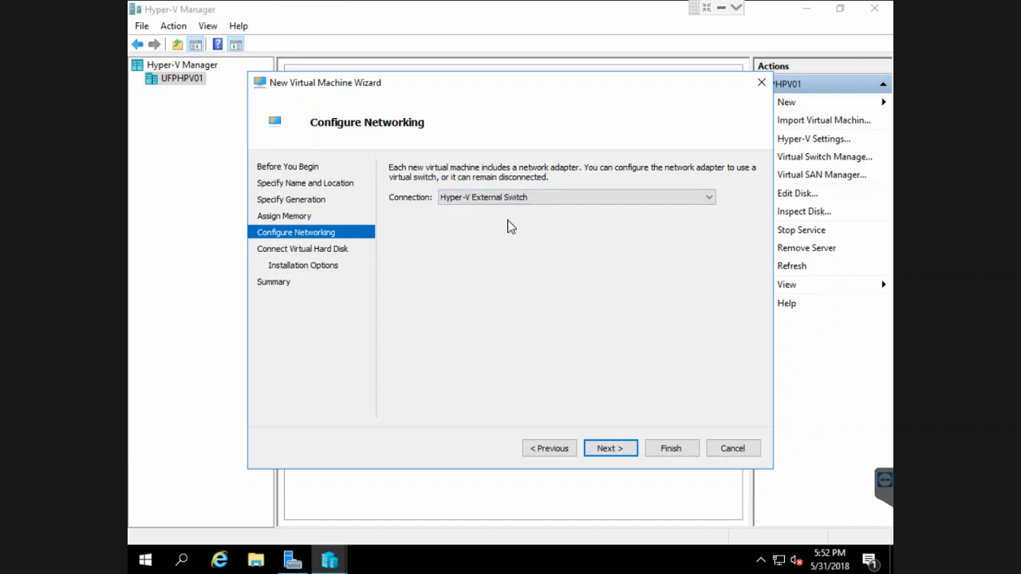
pyautogui.click(604, 449)
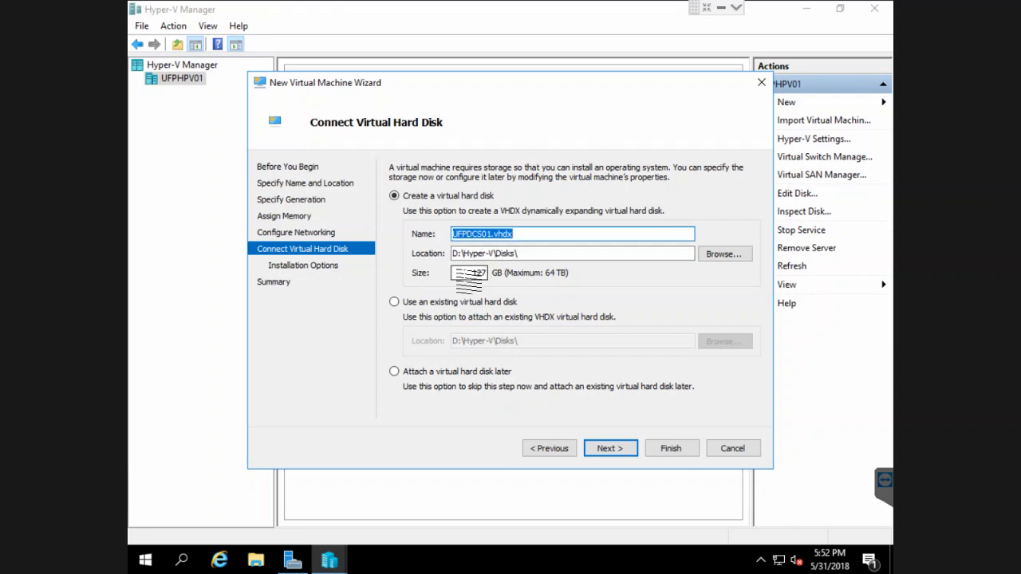
# Check the free space on the DATA (D:) drive in File Explorer before sizing the virtual hard disk
pyautogui.click(477, 273)
pyautogui.doubleClick(477, 274)
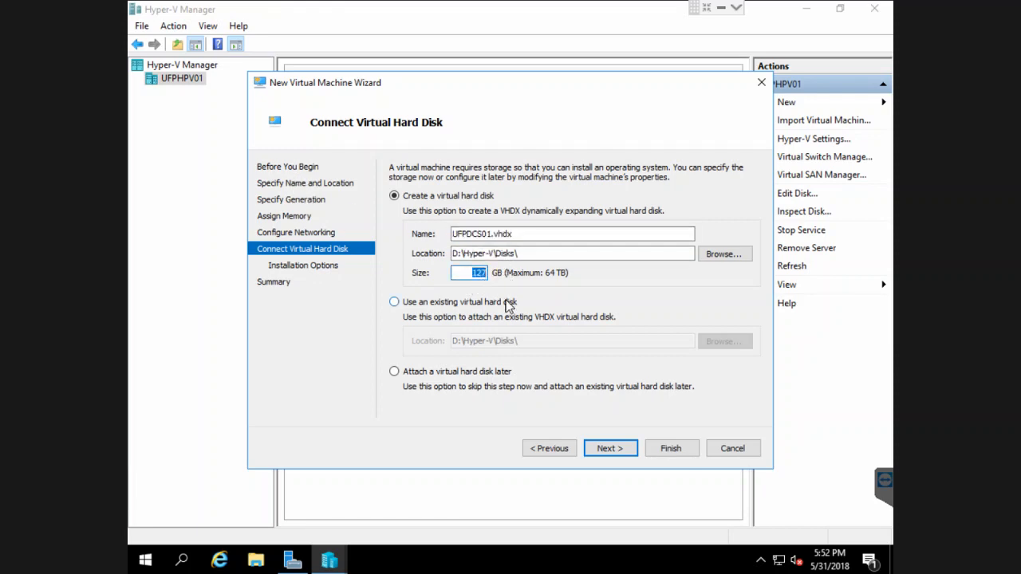
pyautogui.click(264, 560)
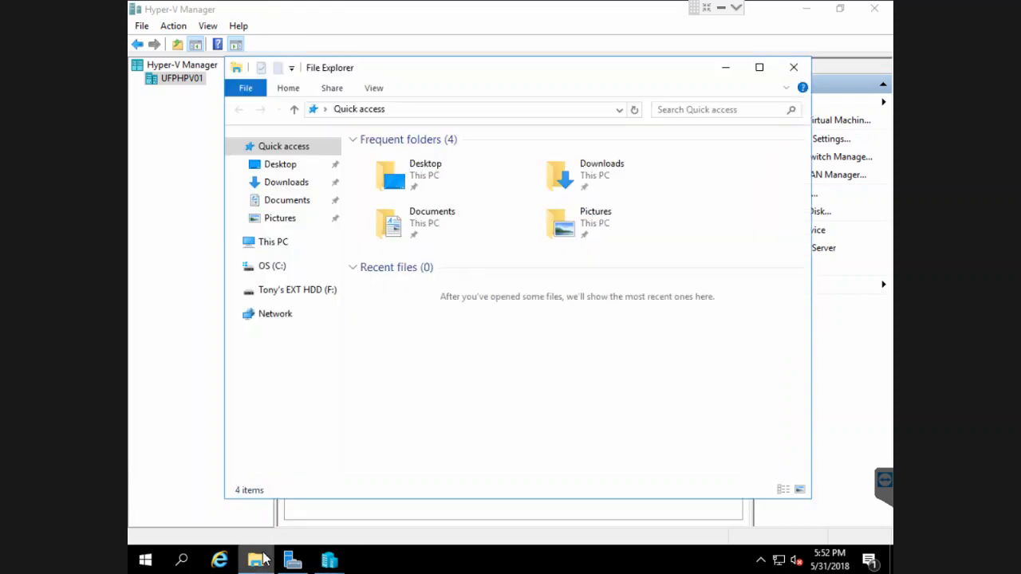
pyautogui.click(270, 243)
pyautogui.click(661, 314)
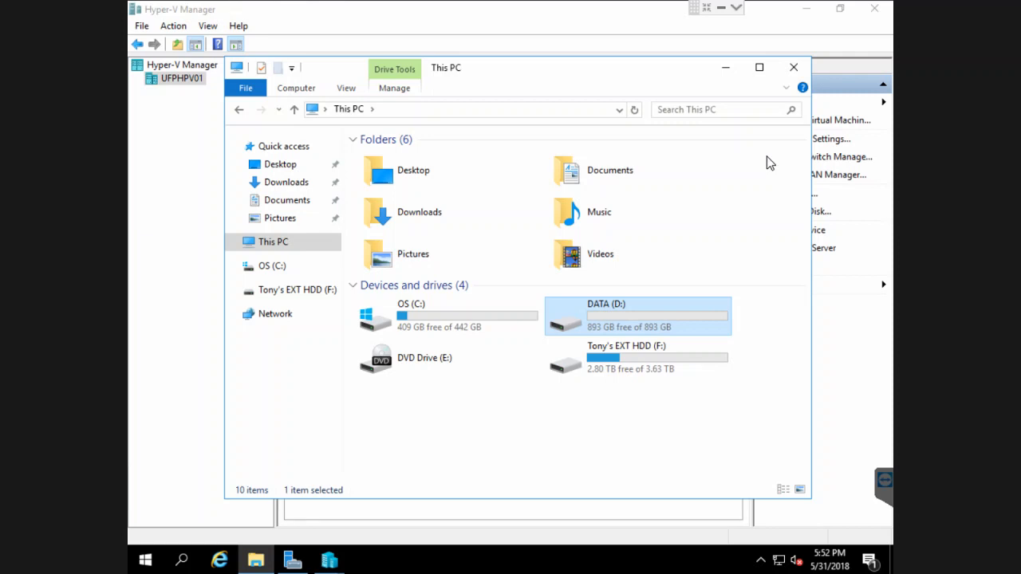
# Set the new virtual hard disk's size to 250 GB and finish creating the virtual machine, leaving the operating system to install later
pyautogui.click(796, 70)
pyautogui.click(474, 273)
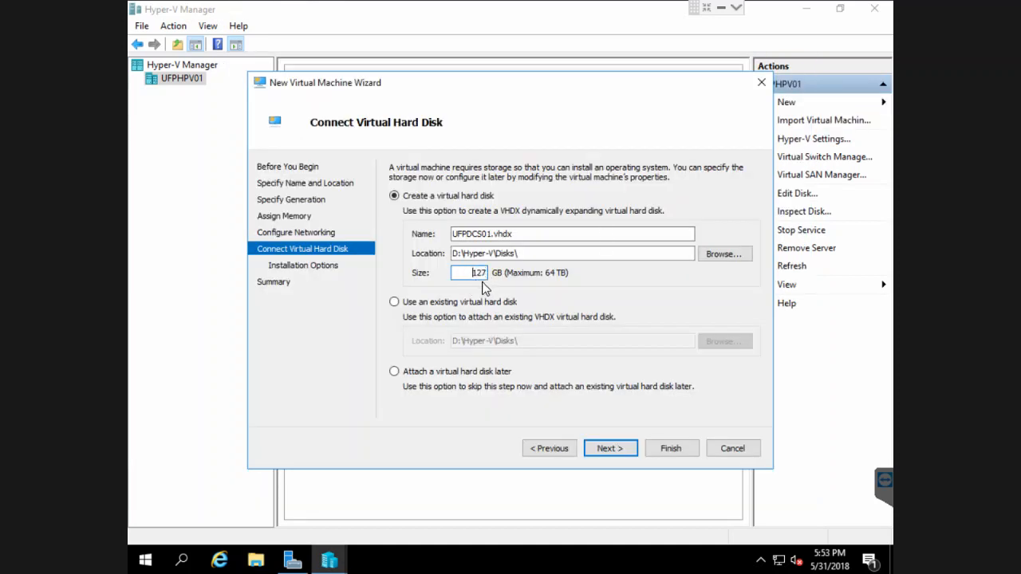
pyautogui.moveTo(471, 273); pyautogui.dragTo(506, 275)
pyautogui.write('250')
pyautogui.click(606, 451)
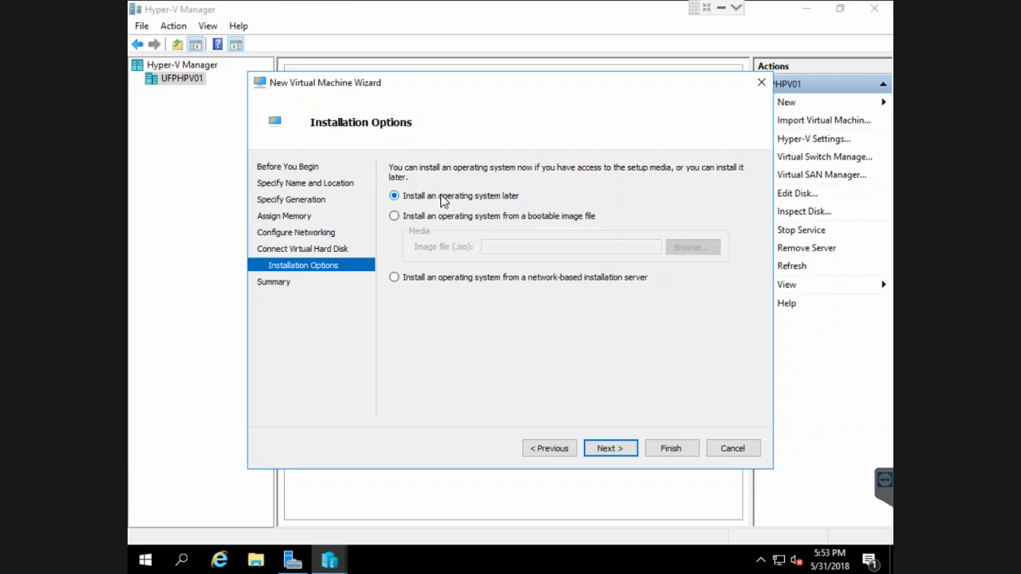
pyautogui.click(609, 450)
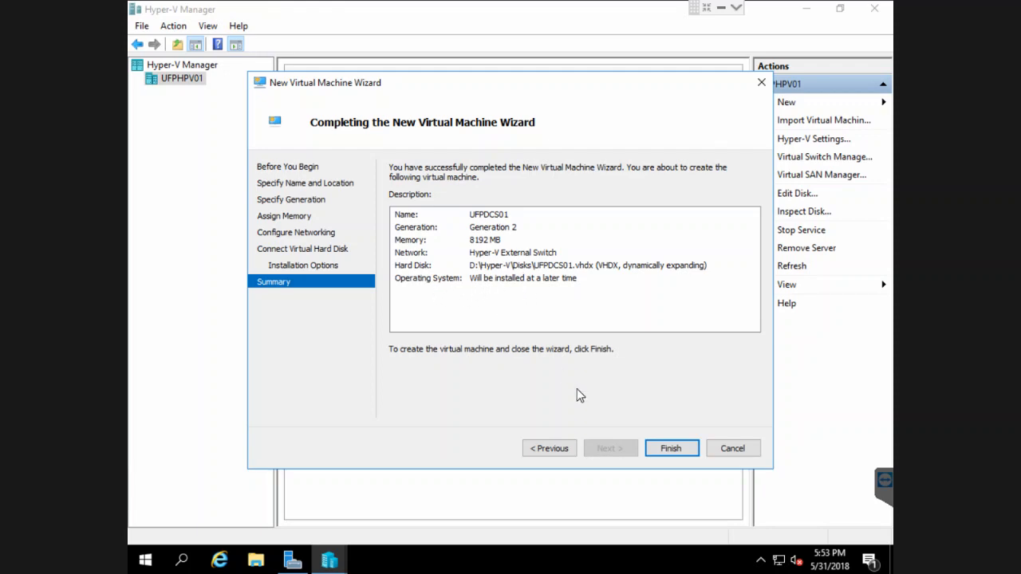
pyautogui.click(670, 451)
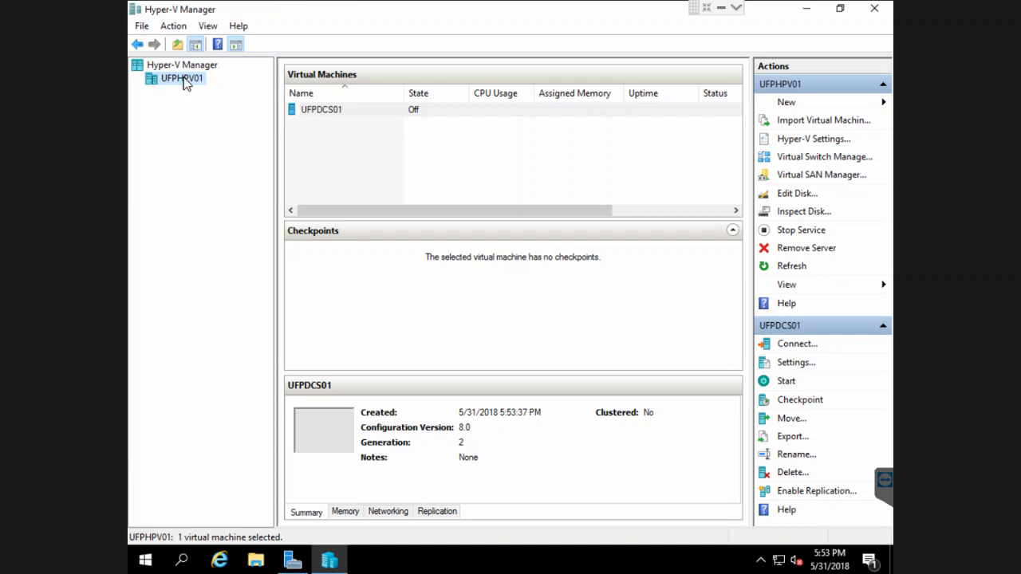
# Open the settings of virtual machine UFPDCS01 and review its memory configuration
pyautogui.click(319, 113)
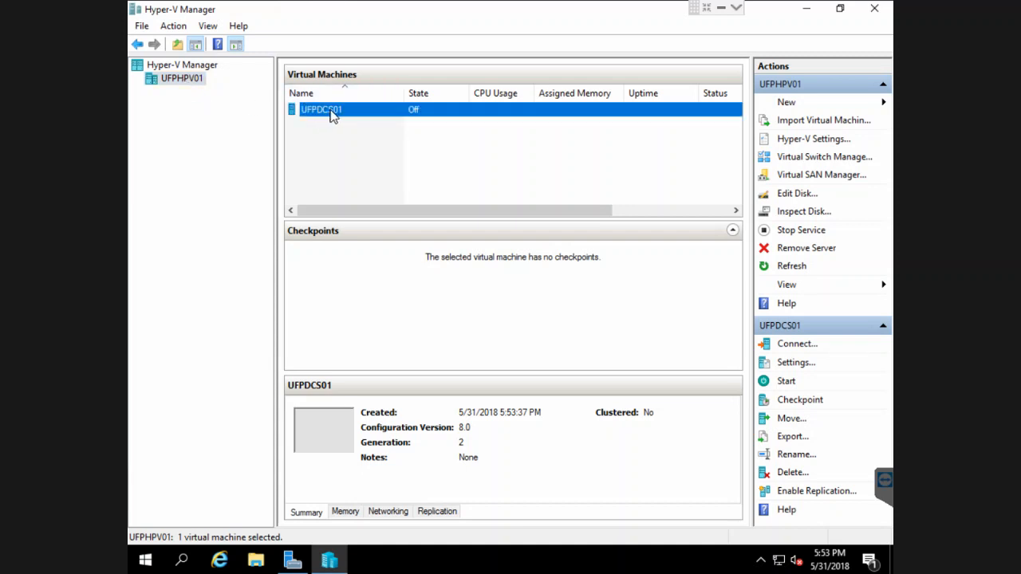
pyautogui.rightClick(333, 117)
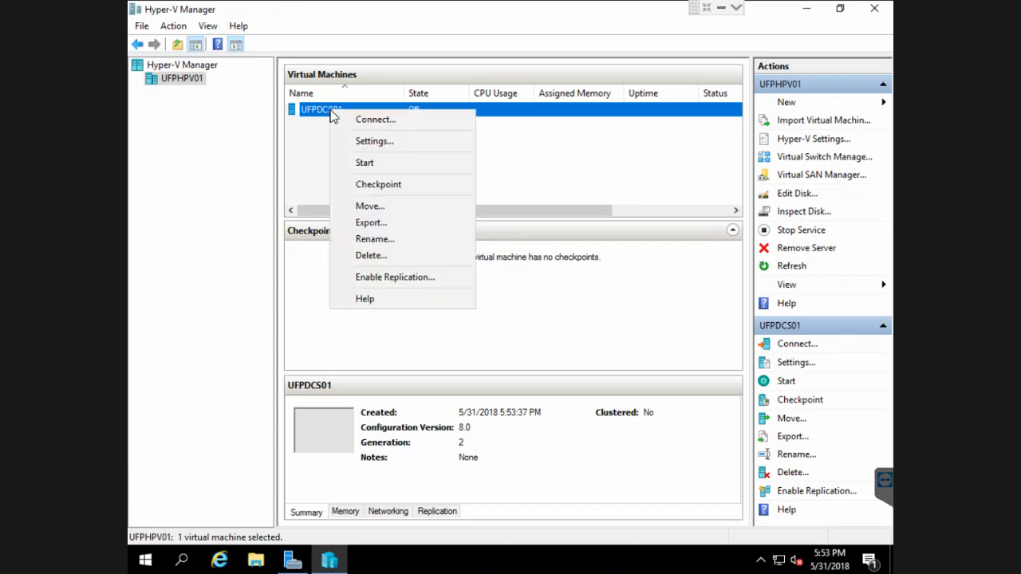
pyautogui.click(363, 141)
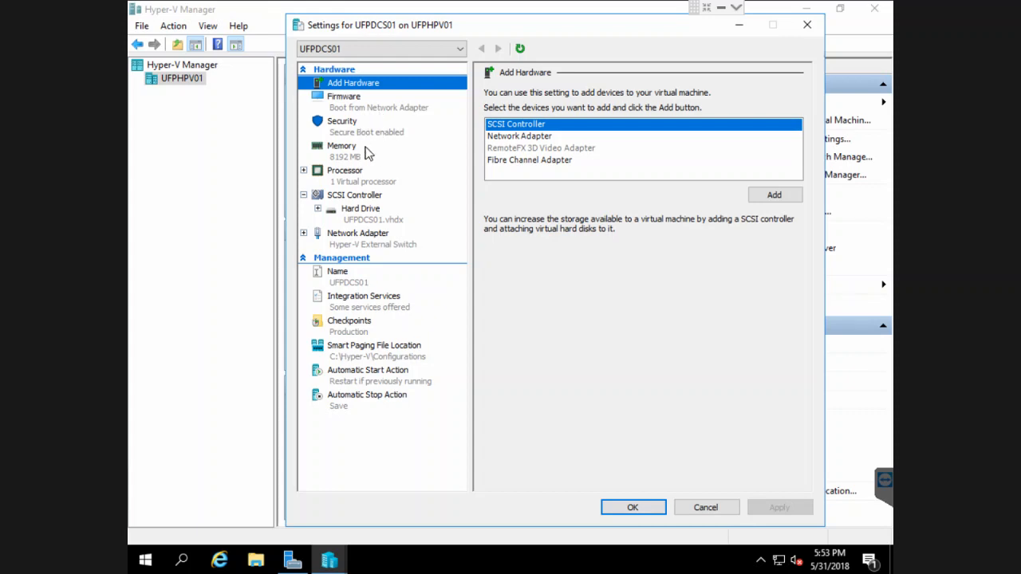
pyautogui.click(354, 154)
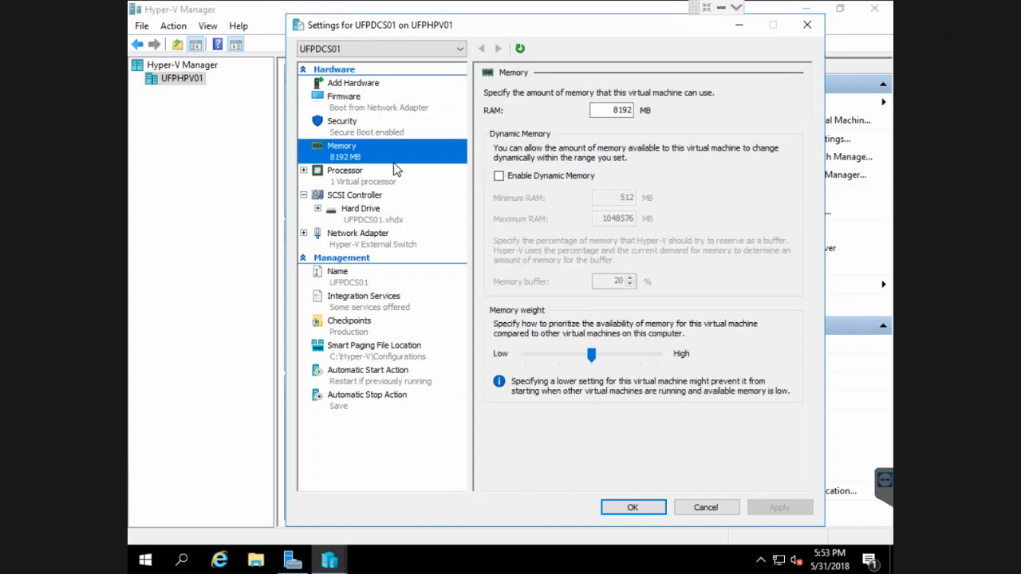
pyautogui.doubleClick(614, 111)
# Set the number of virtual processors for UFPDCS01 to 4, apply the change, and close the settings
pyautogui.click(365, 185)
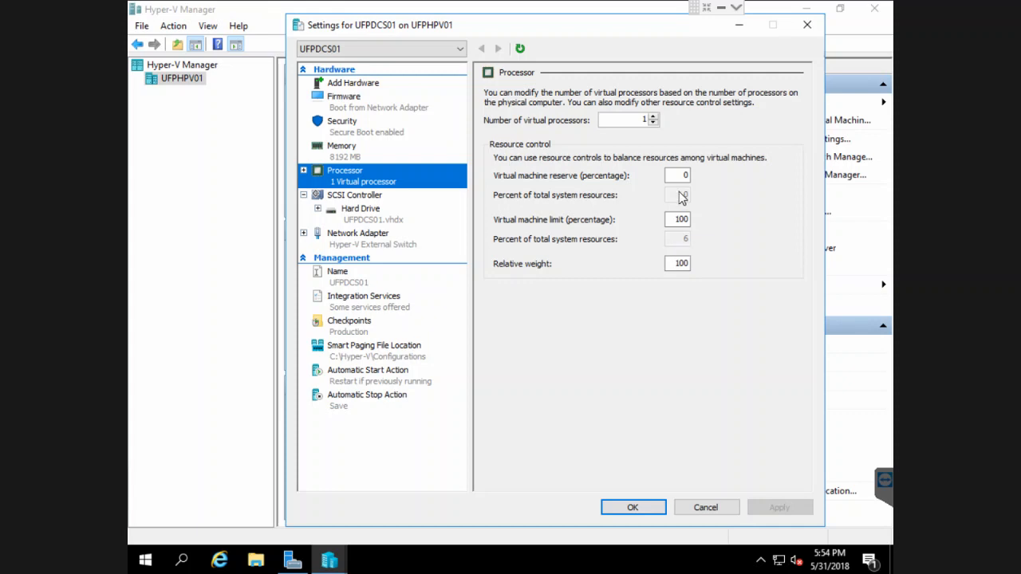
pyautogui.click(652, 117)
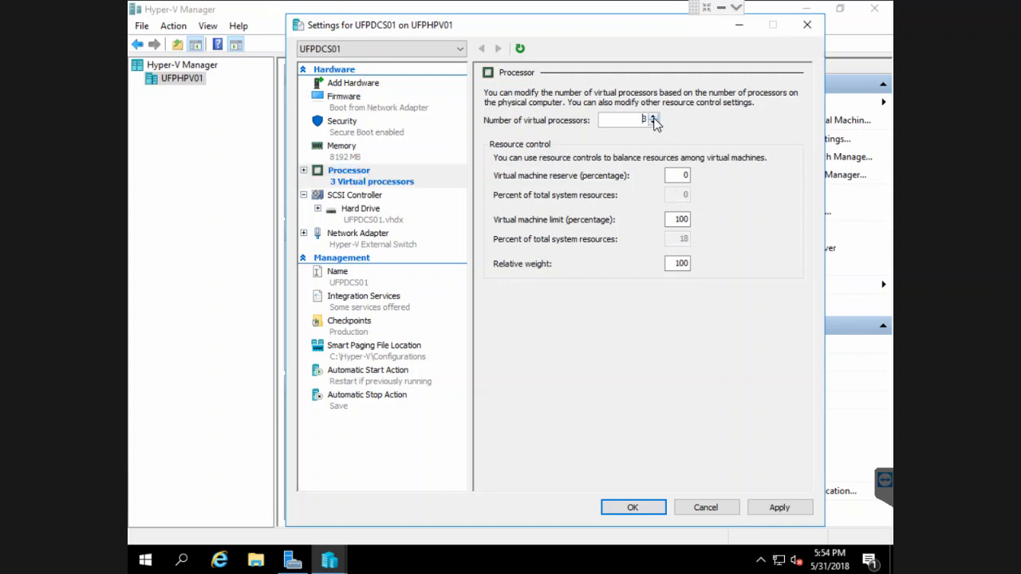
pyautogui.click(653, 117)
pyautogui.click(652, 118)
pyautogui.click(653, 123)
pyautogui.click(778, 508)
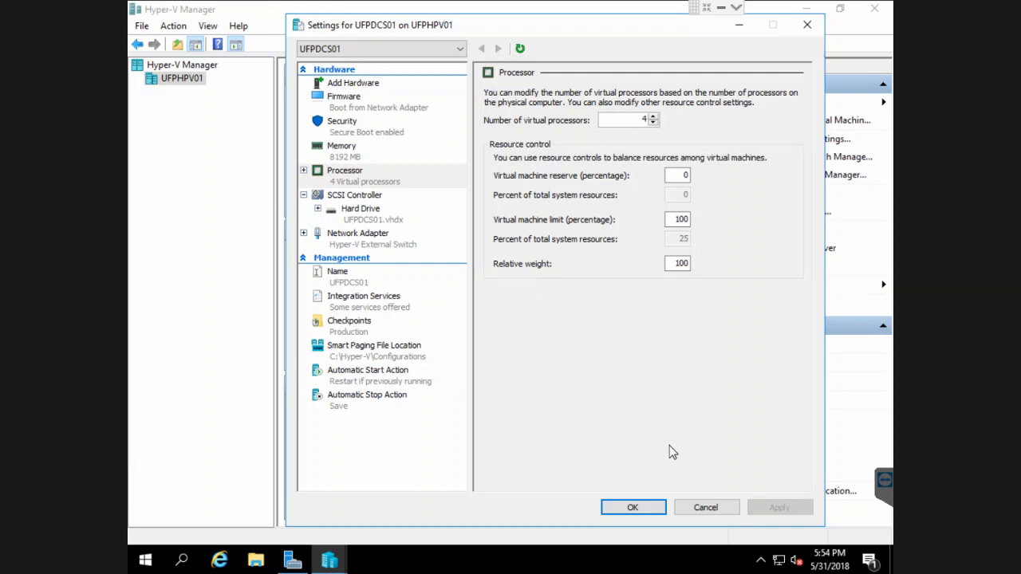
pyautogui.click(646, 508)
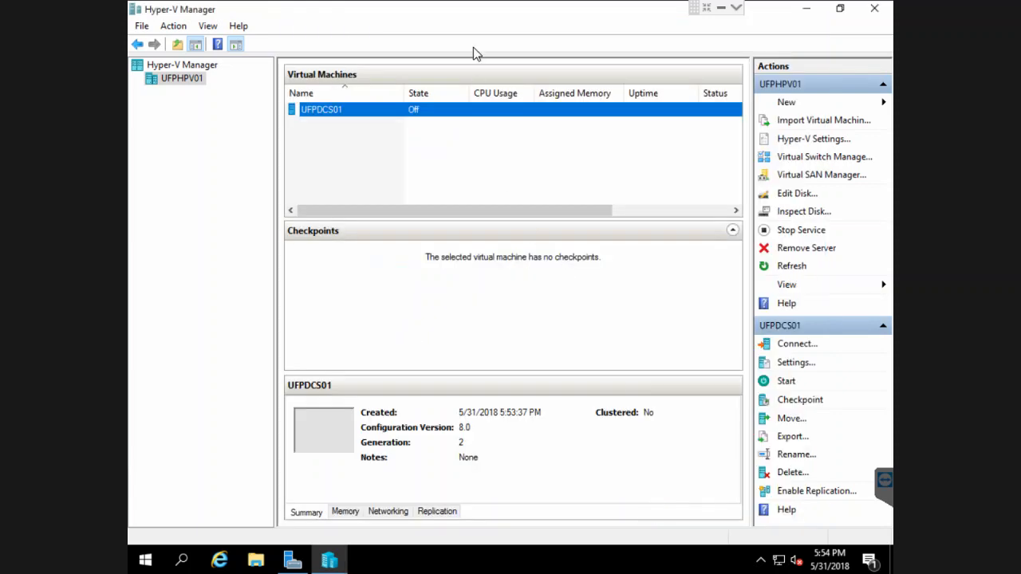